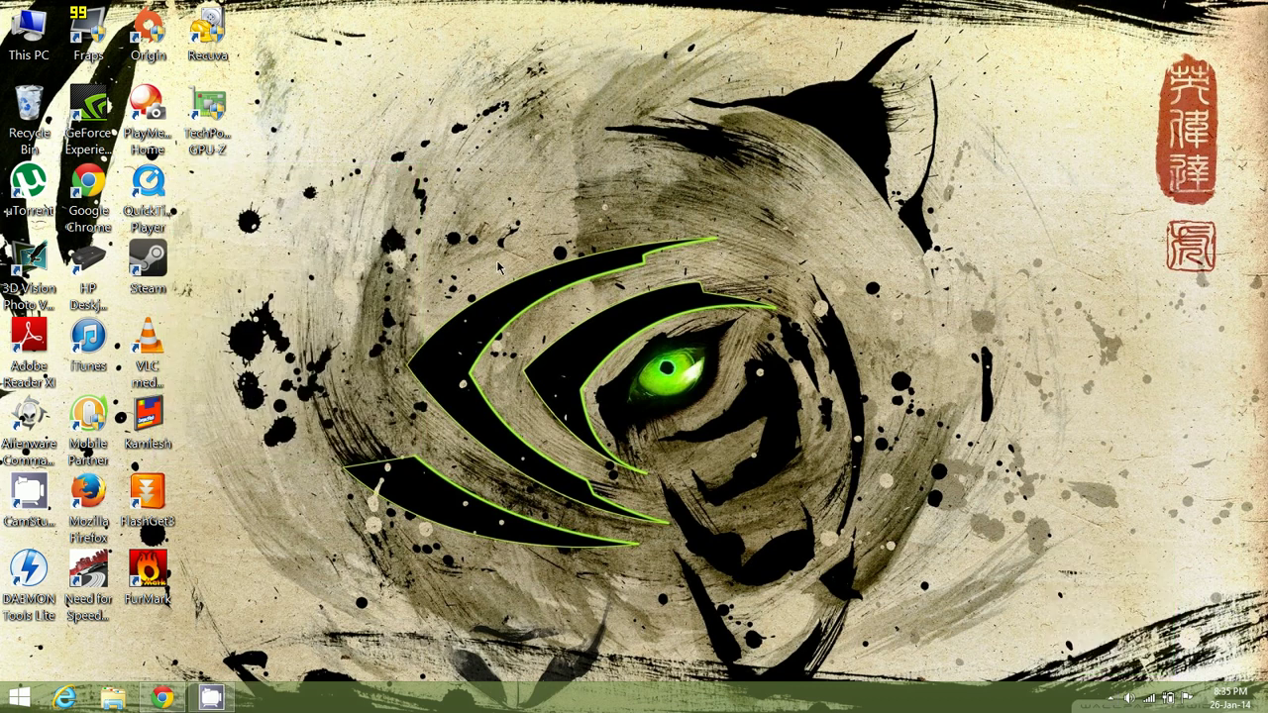
Step: Refresh the desktop, then launch Chrome on the Google home page and maximize it
right_click(885, 184)
click(930, 232)
double_click(89, 198)
click(551, 83)
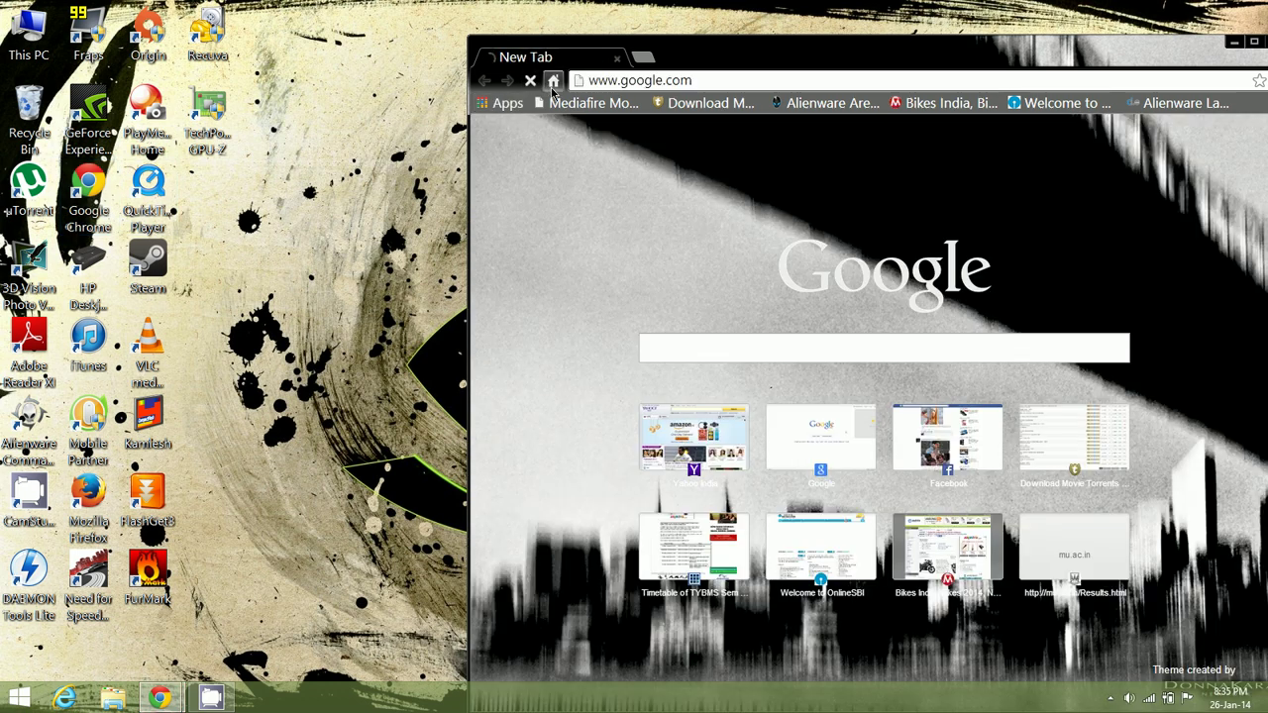
click(1254, 42)
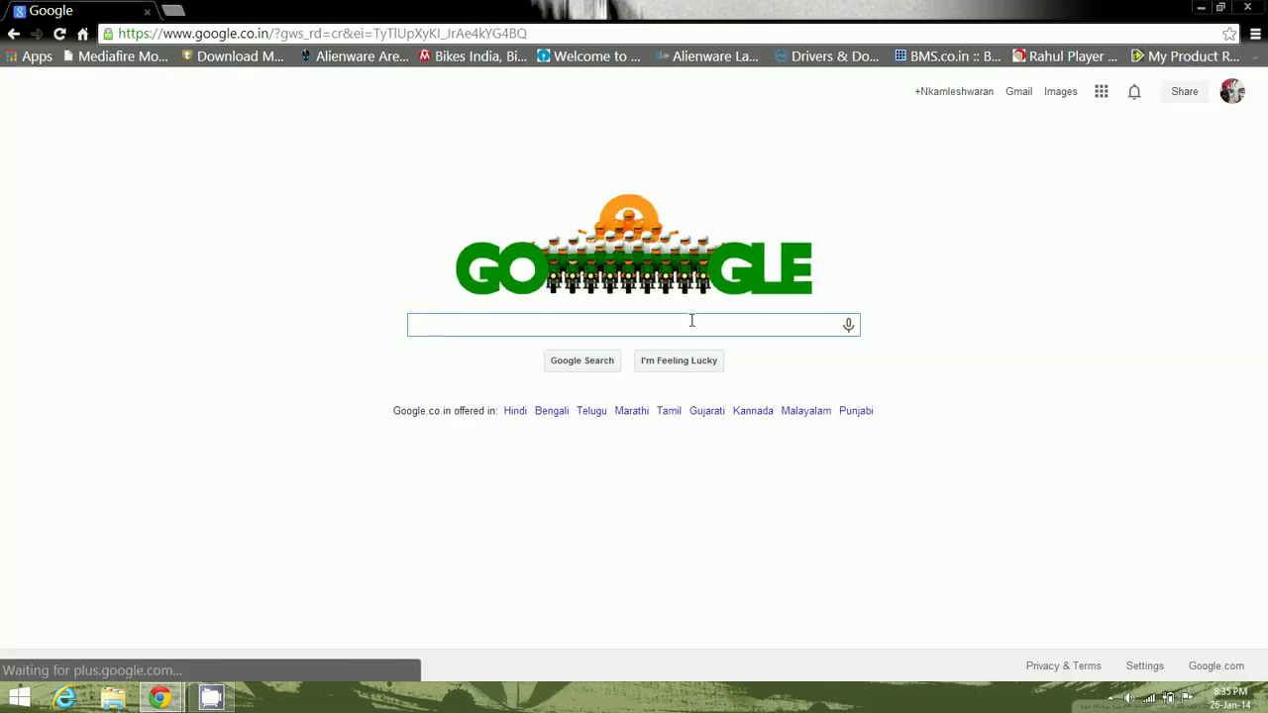
Step: Search Google for 'chrome web store' using the suggestion list
text(chrome)
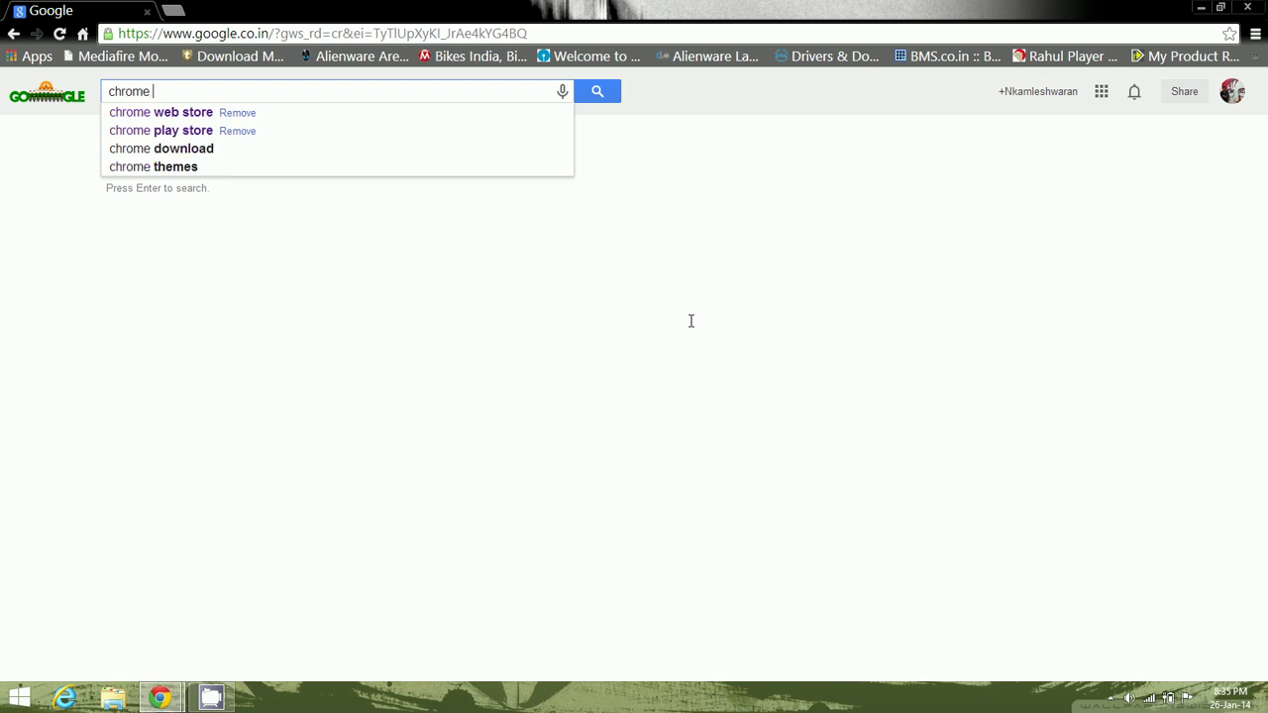
key(Down)
key(Return)
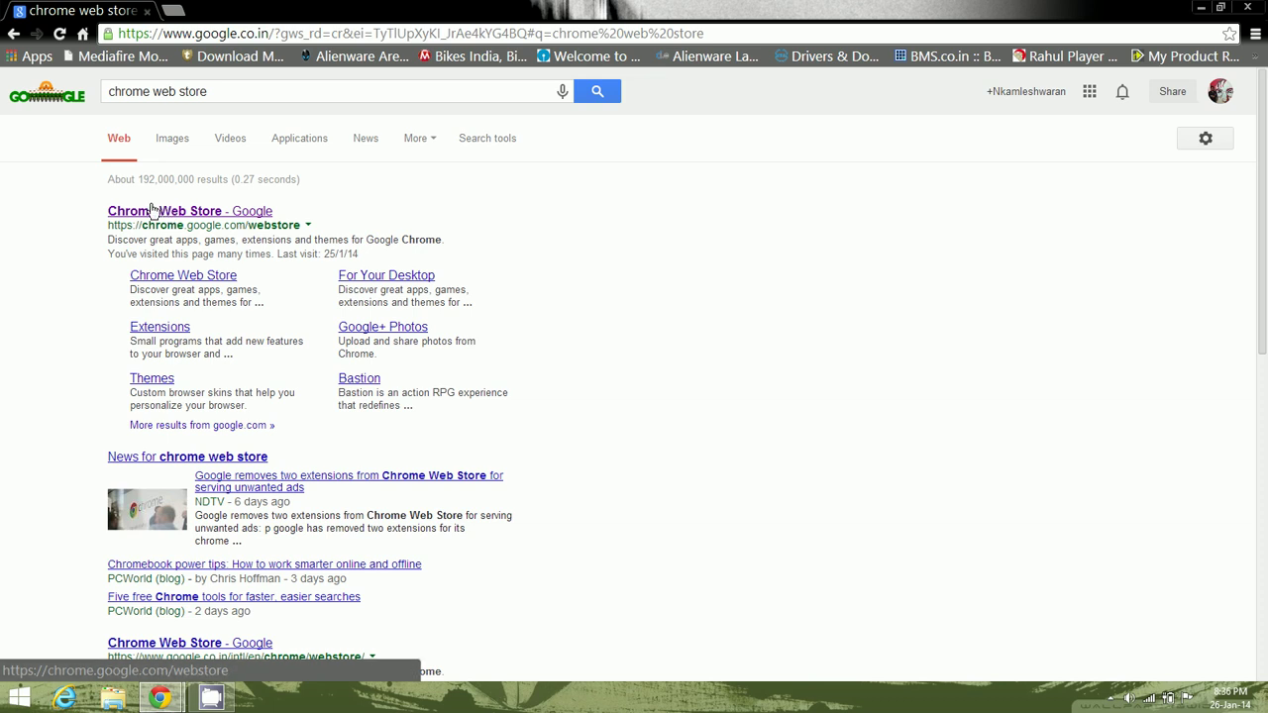
Step: Open the Chrome Web Store and search it for 'linkclump'
click(154, 212)
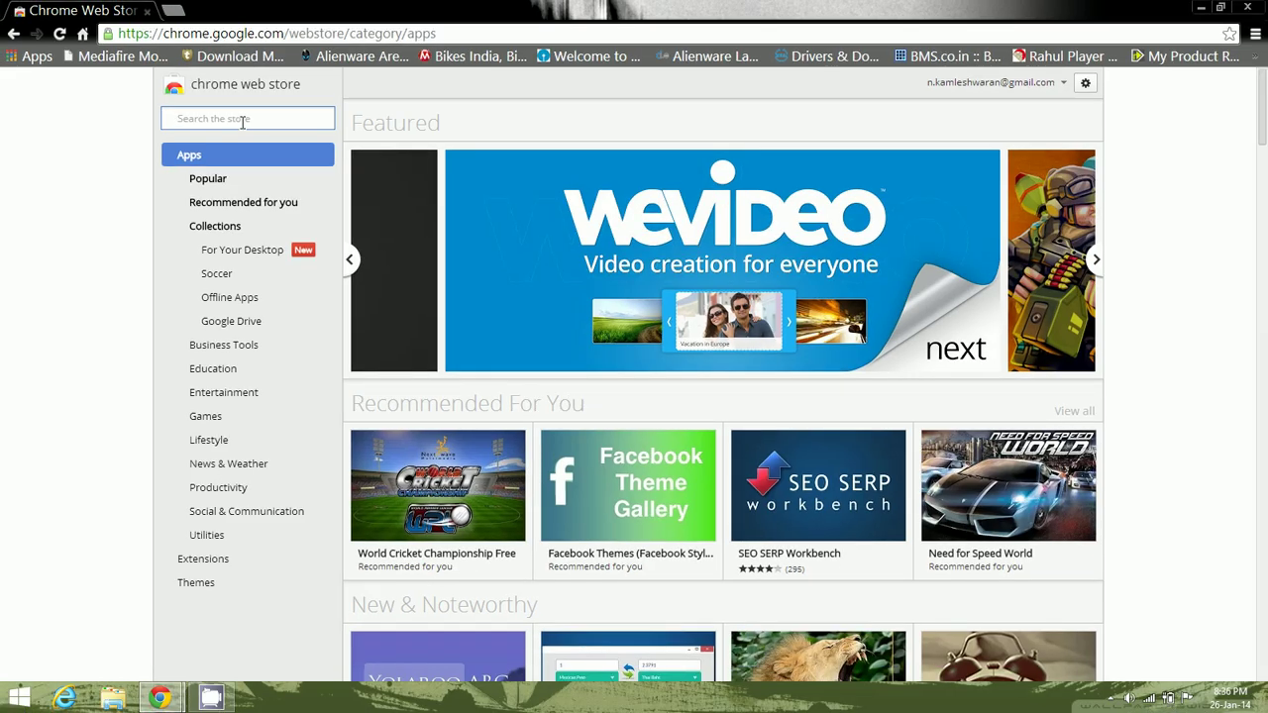
text(lin)
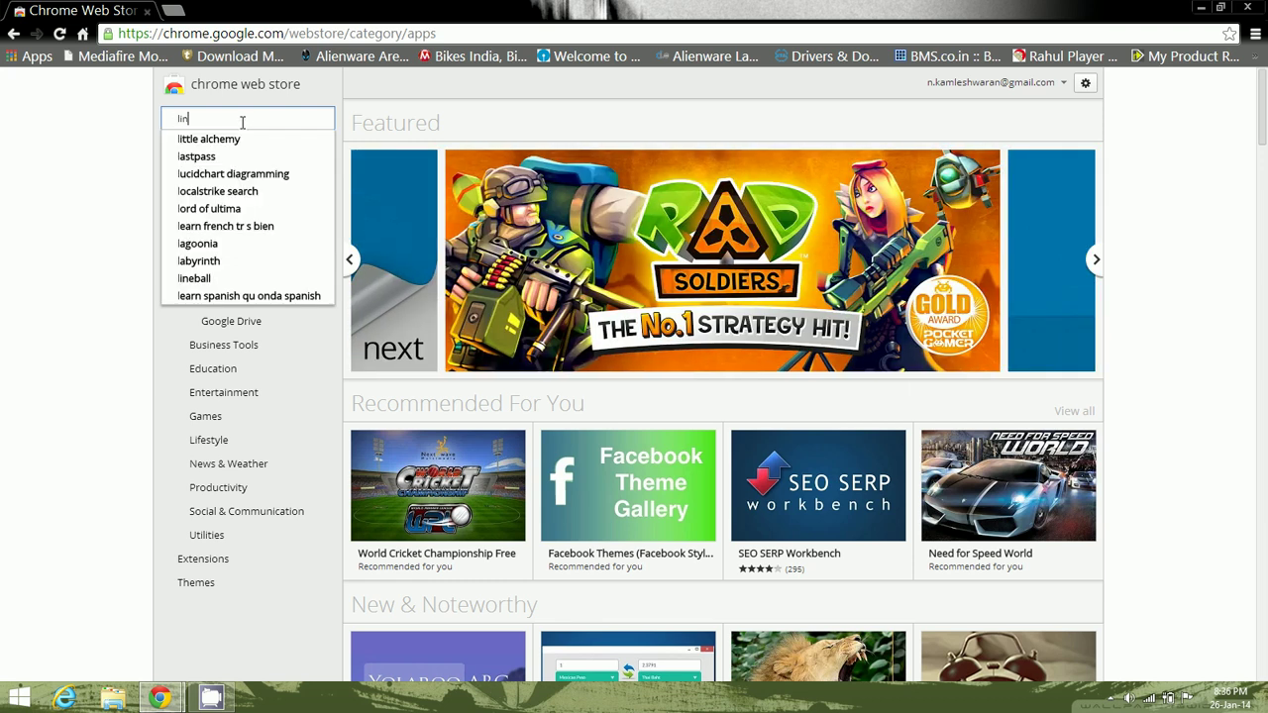
text(kclum)
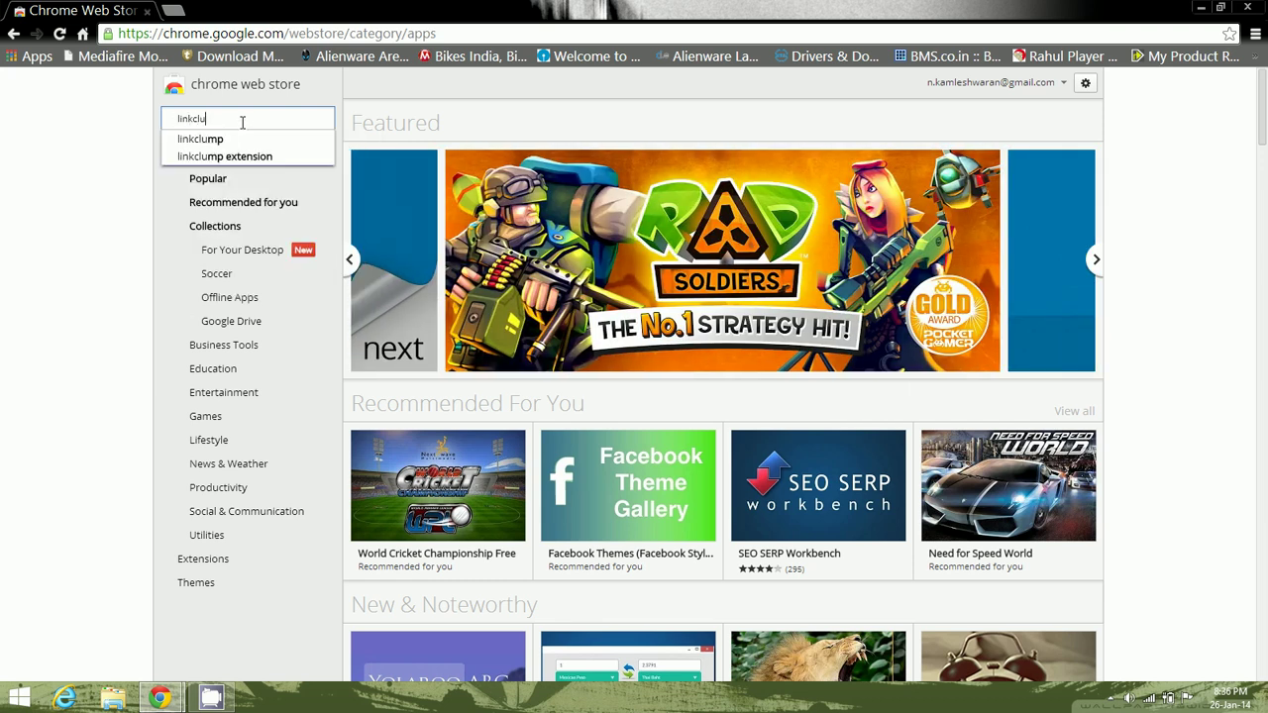
text(p)
key(BackSpace)
text(mp)
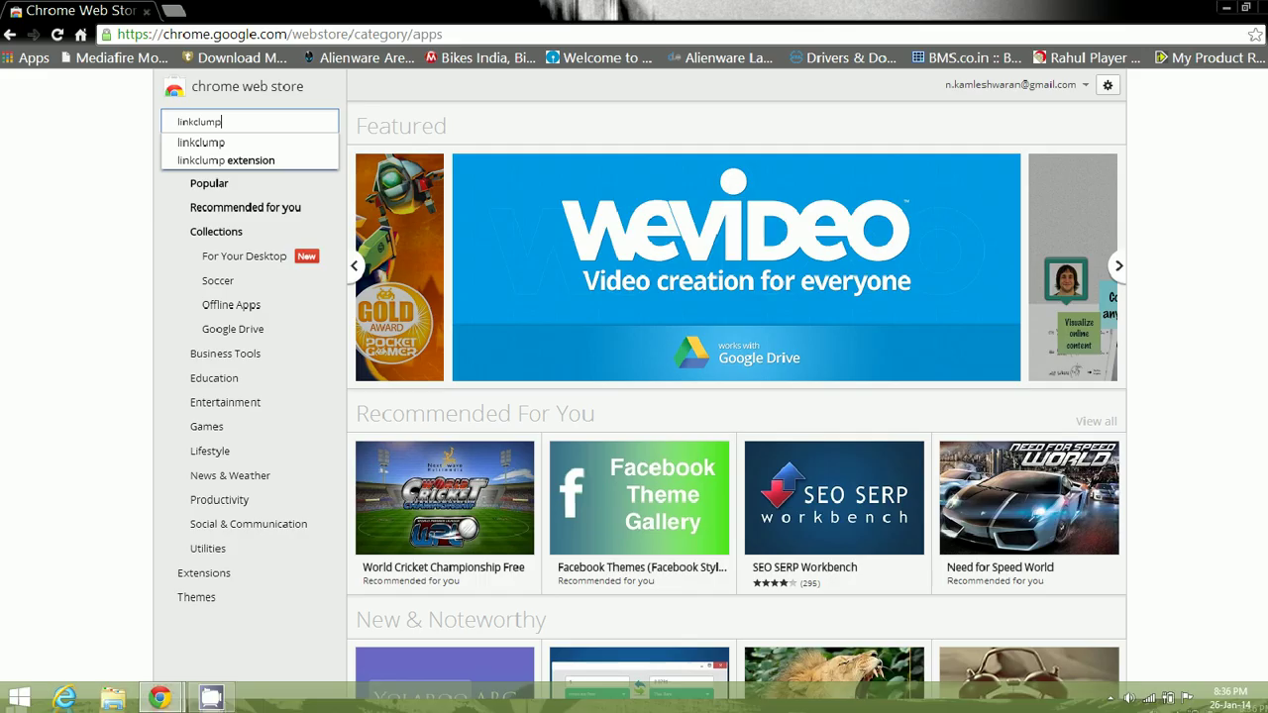
key(Return)
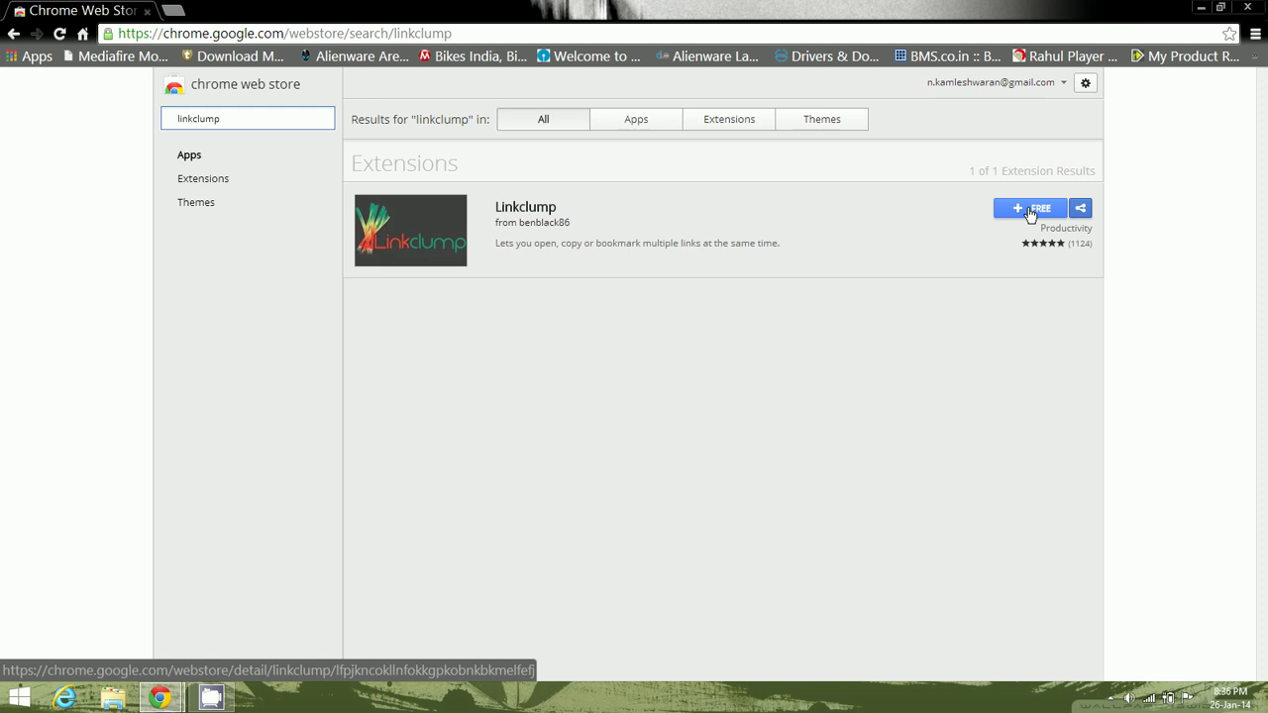
Step: Add the free Linkclump extension to Chrome and close its welcome options window
click(1030, 212)
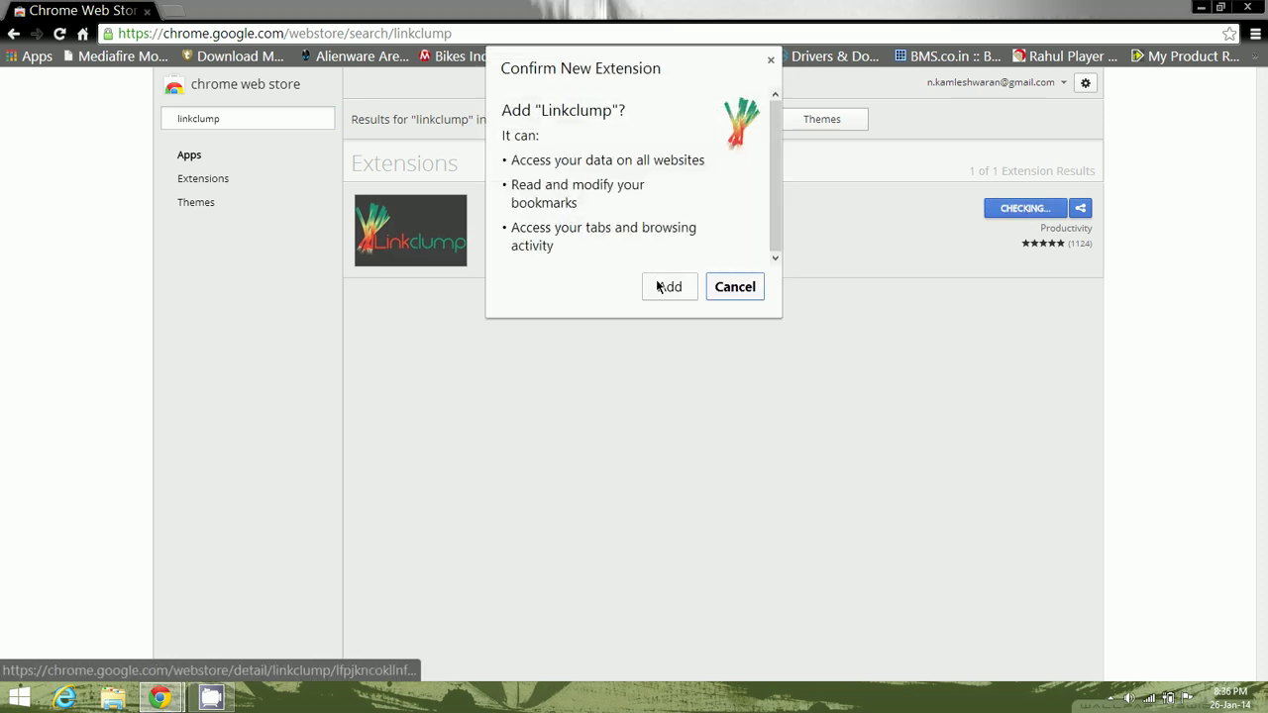
click(661, 287)
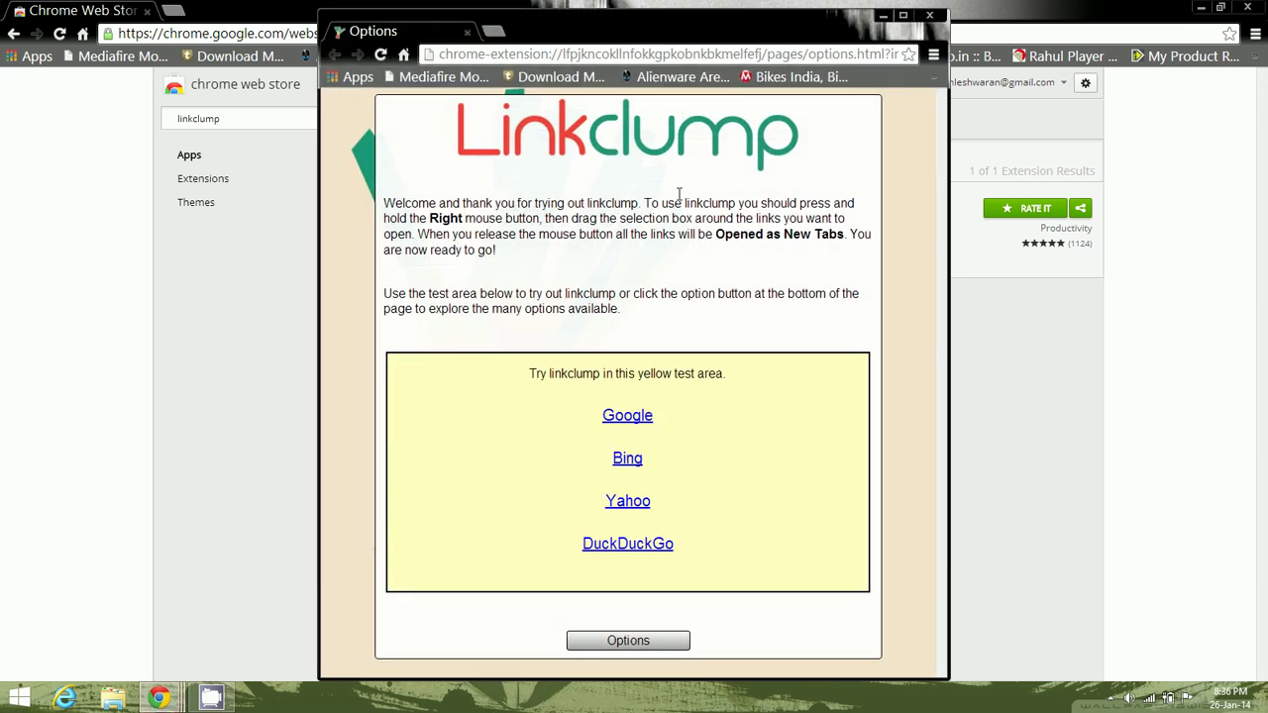
click(929, 16)
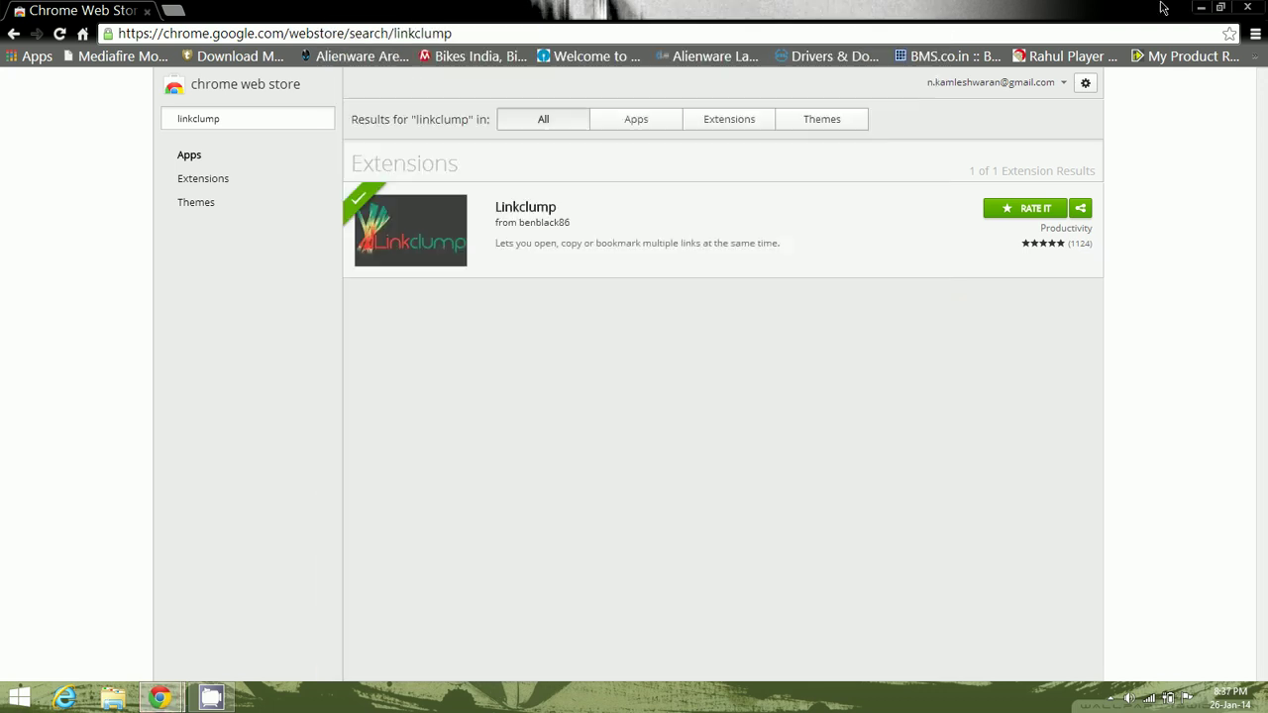
Step: Minimize Chrome and refresh the desktop three times
click(1248, 7)
right_click(782, 153)
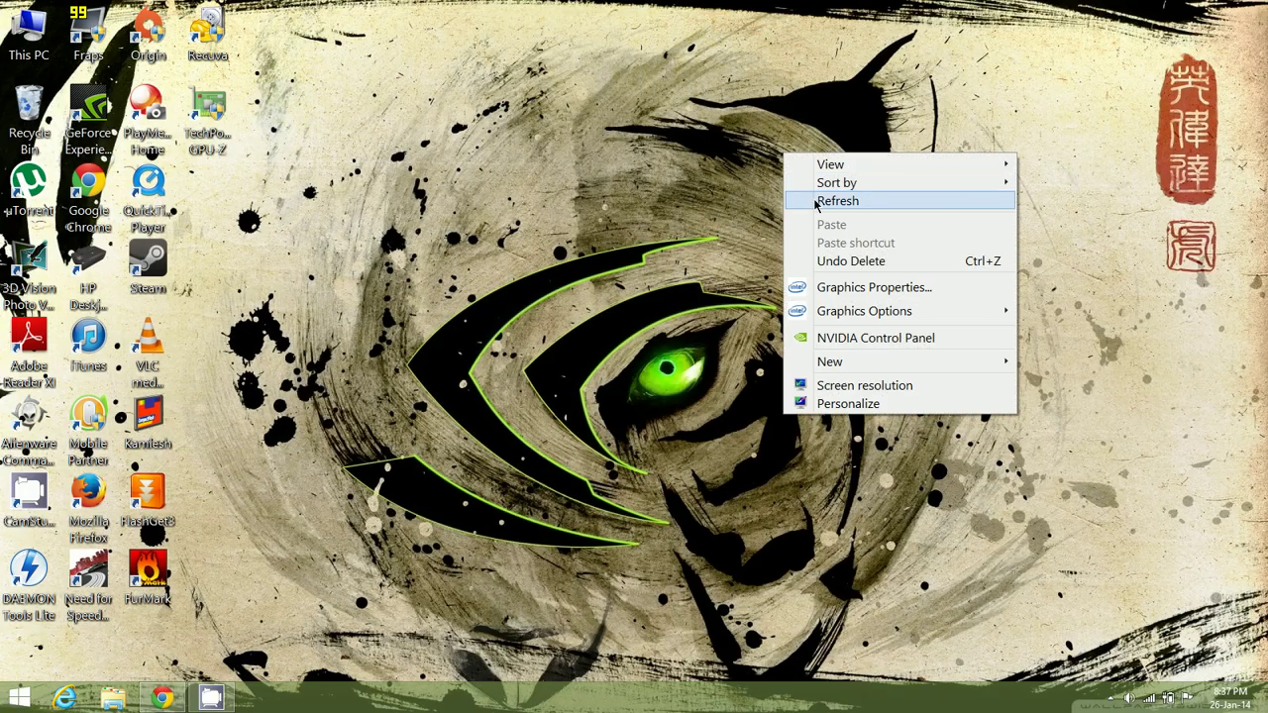
click(812, 199)
right_click(722, 170)
click(765, 219)
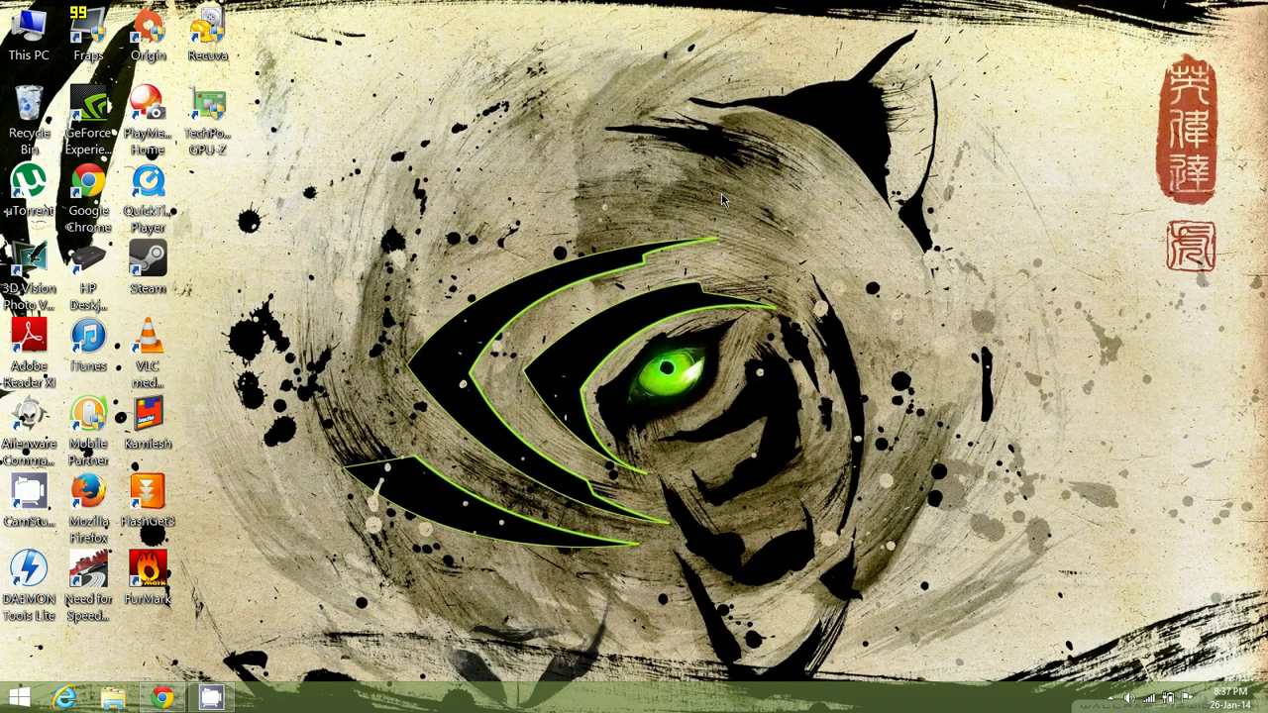
right_click(714, 184)
click(757, 235)
Step: Restore Chrome on the Facebook group and scroll down to the numbered 701+ SPINS link list
click(161, 698)
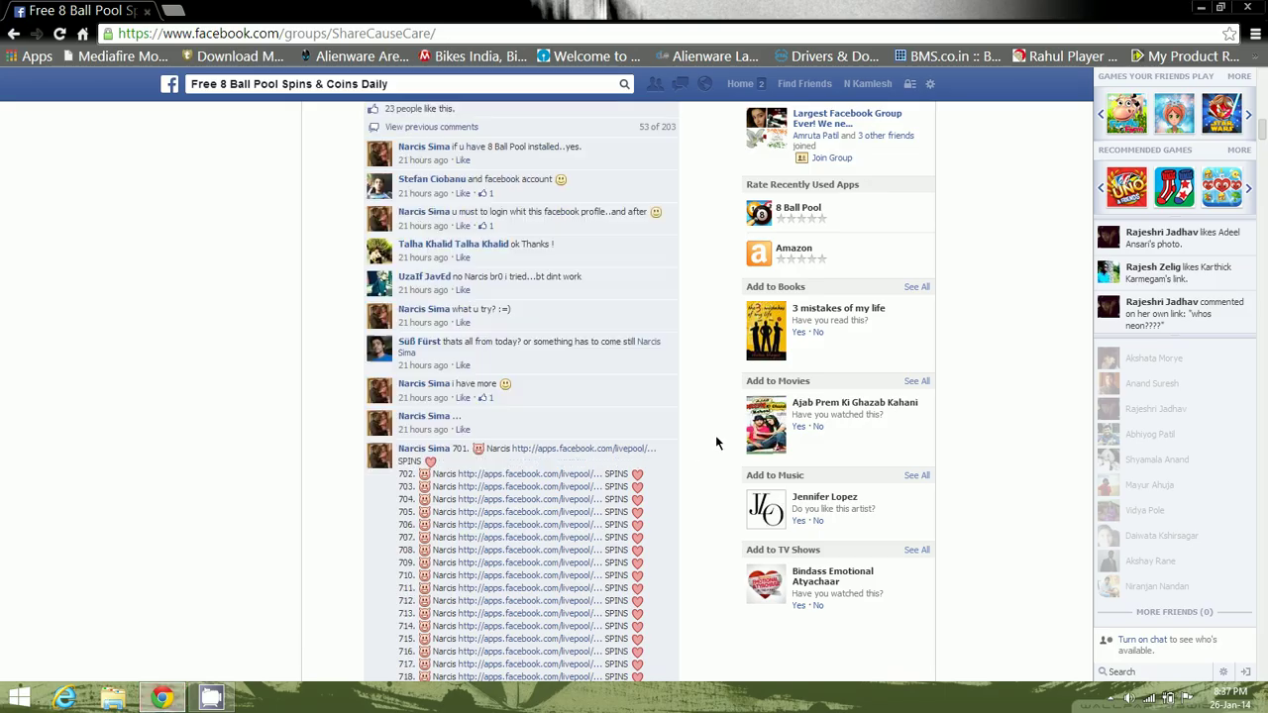
scroll(717, 443, up, 20)
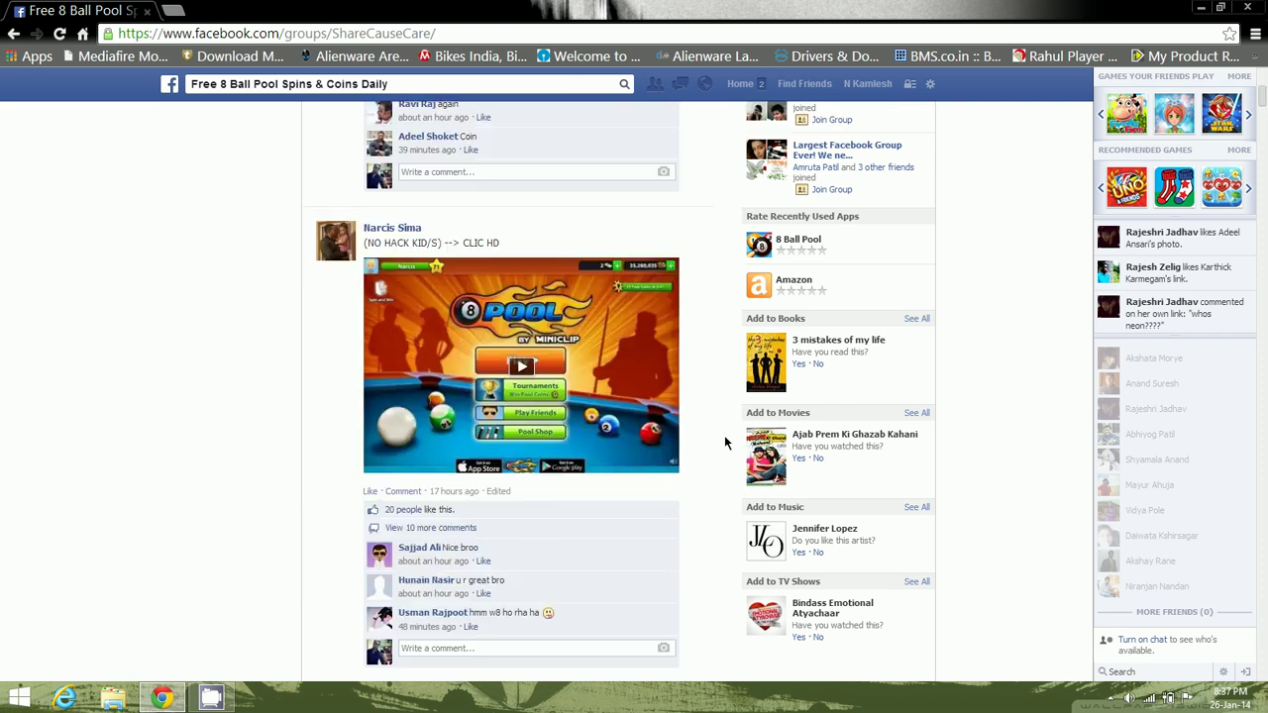
scroll(725, 441, up, 10)
scroll(724, 442, up, 2)
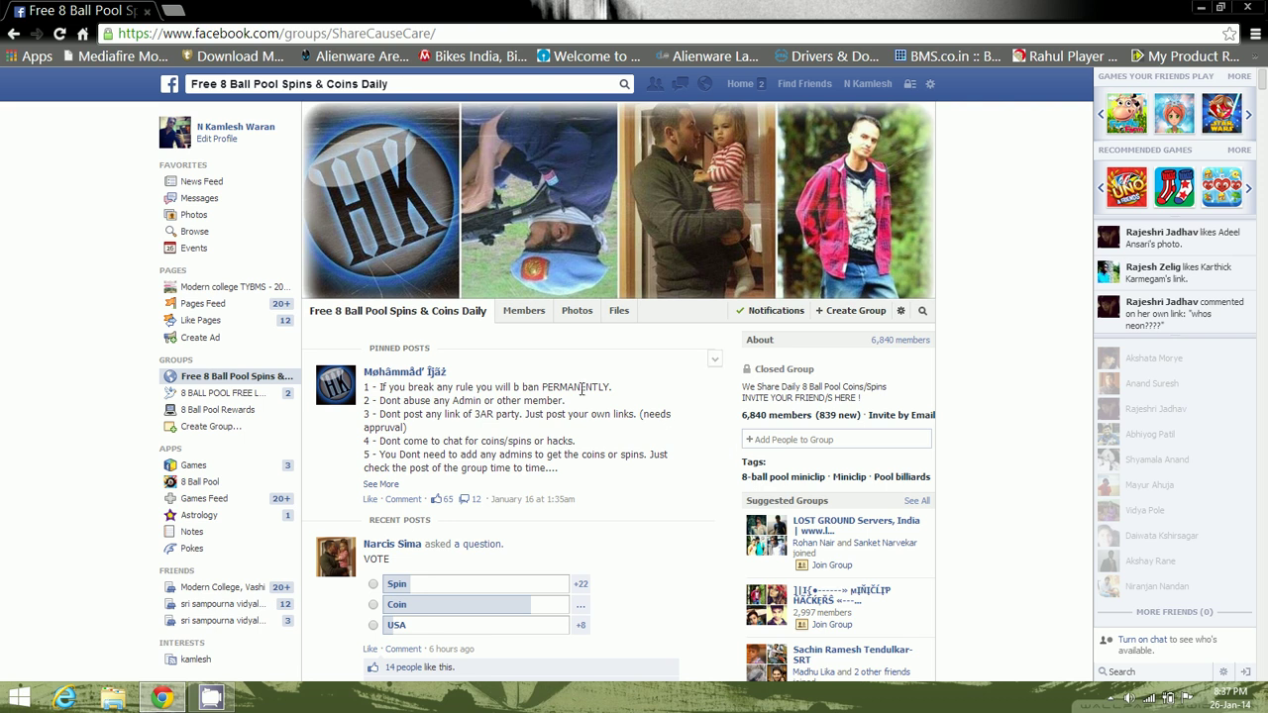
scroll(624, 343, down, 2)
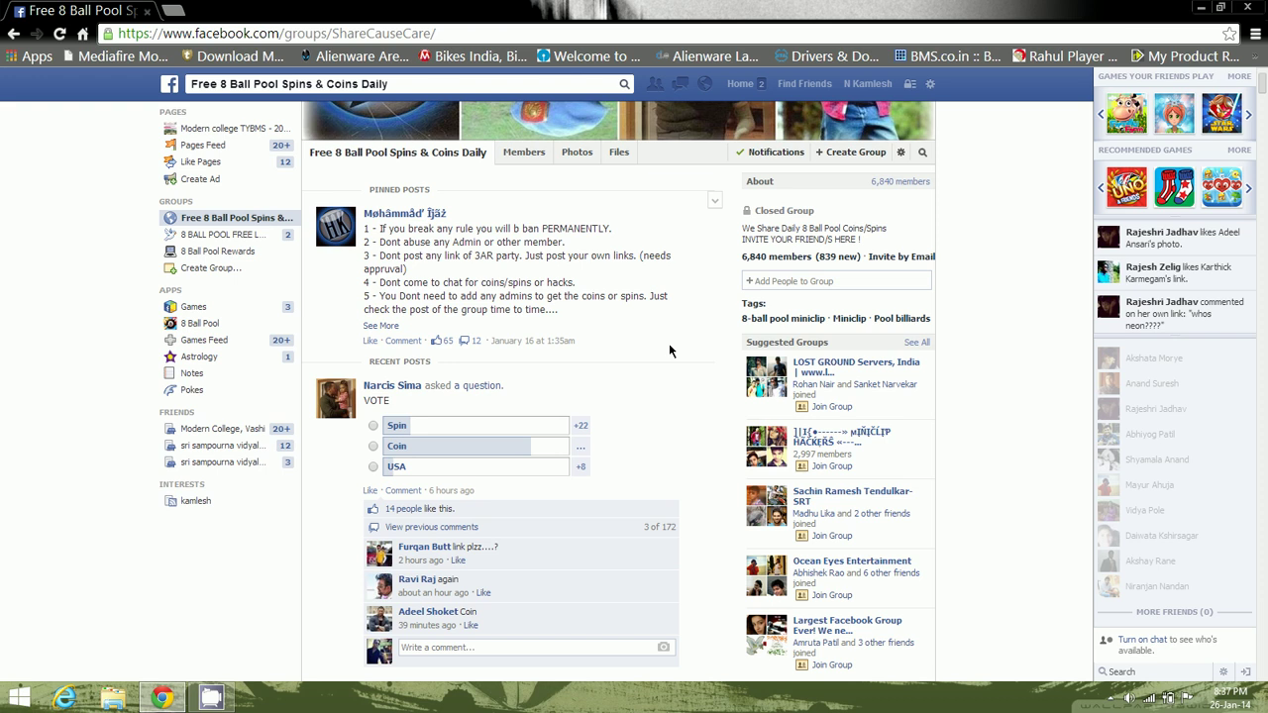
scroll(669, 343, down, 12)
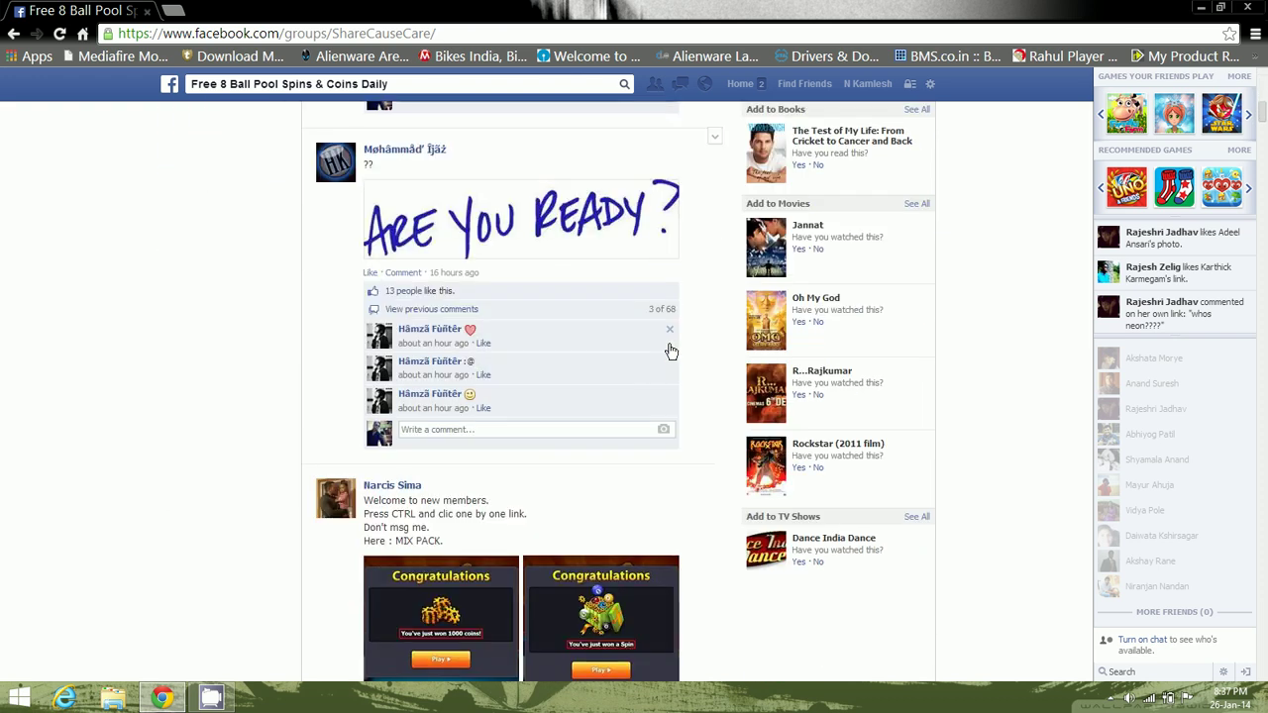
scroll(671, 352, down, 4)
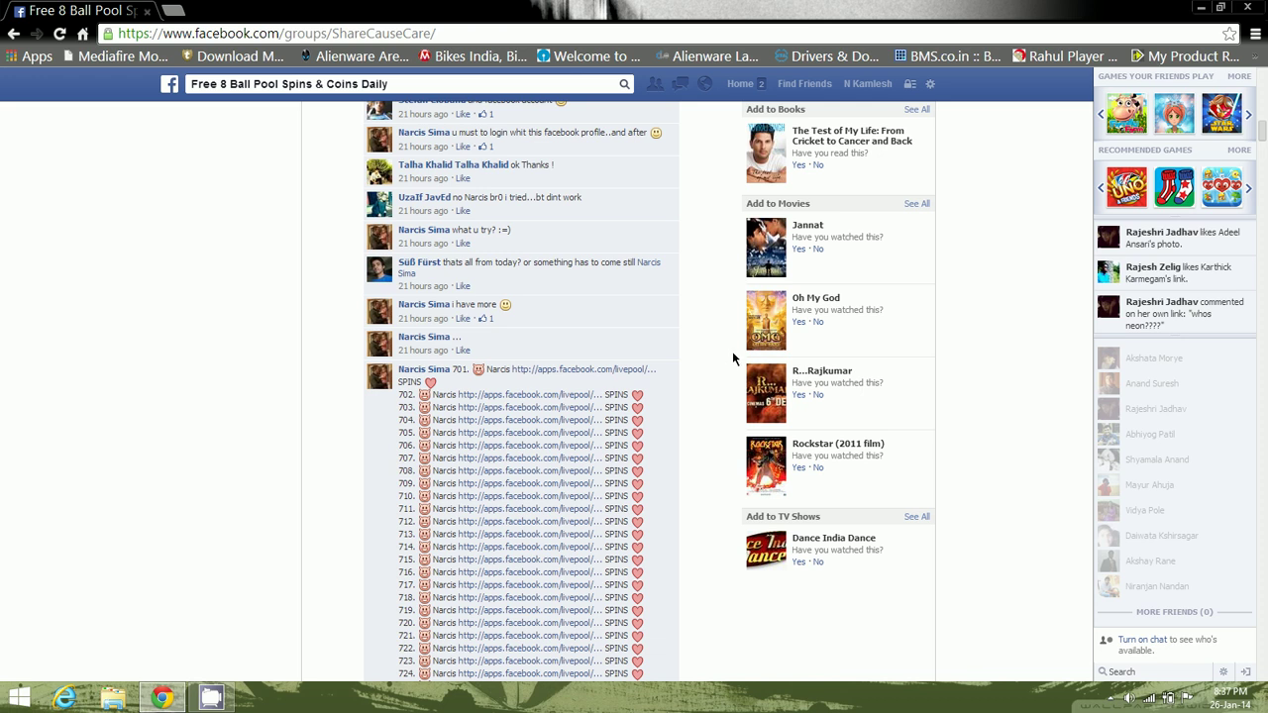
scroll(637, 282, down, 2)
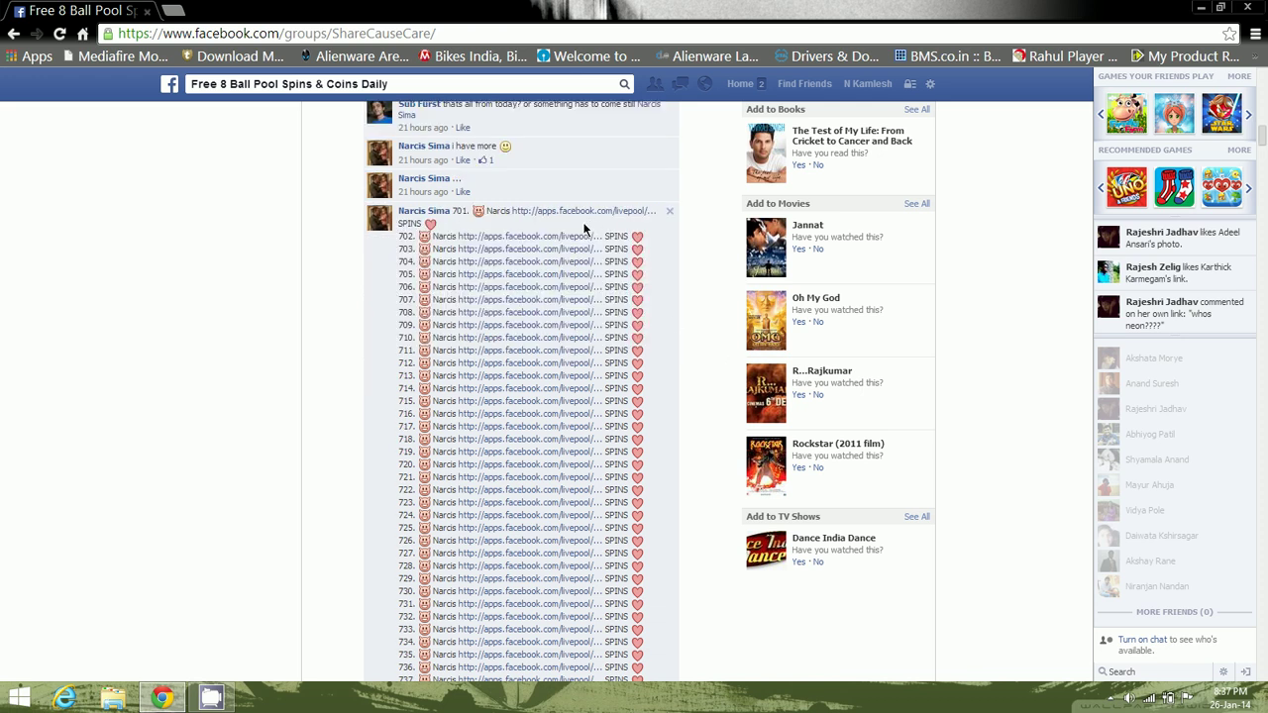
scroll(553, 506, down, 2)
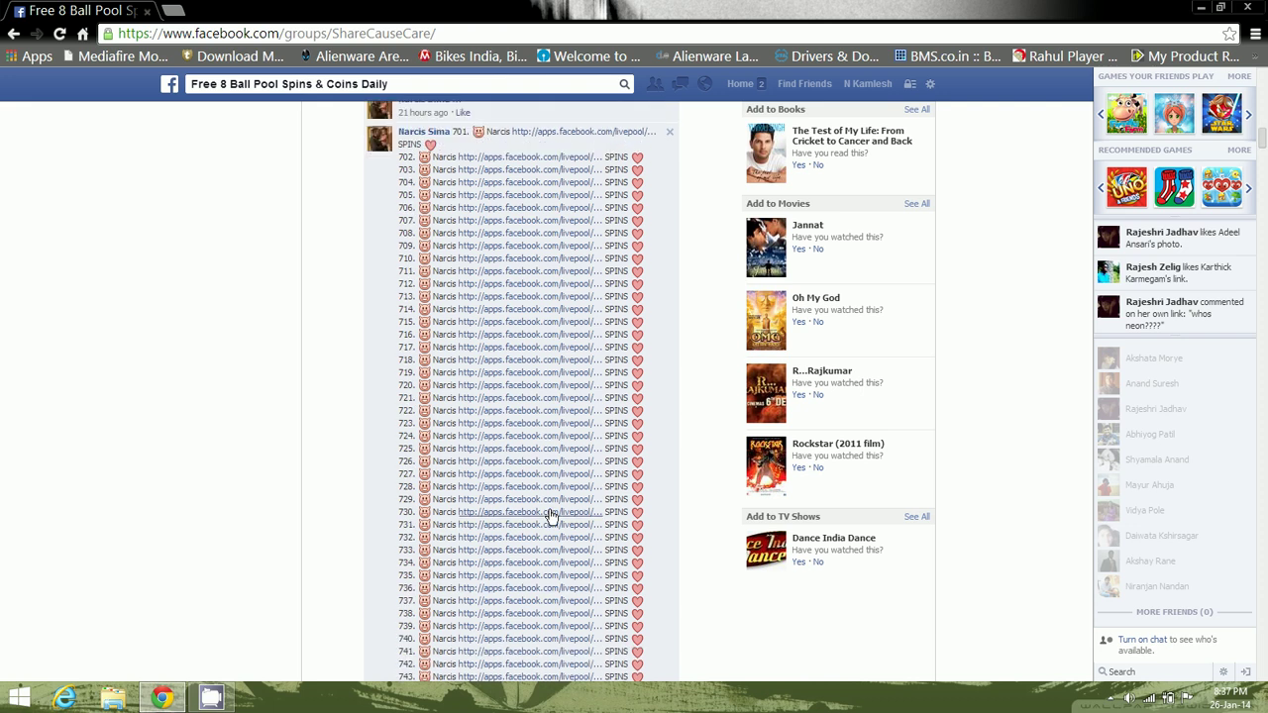
scroll(551, 515, up, 2)
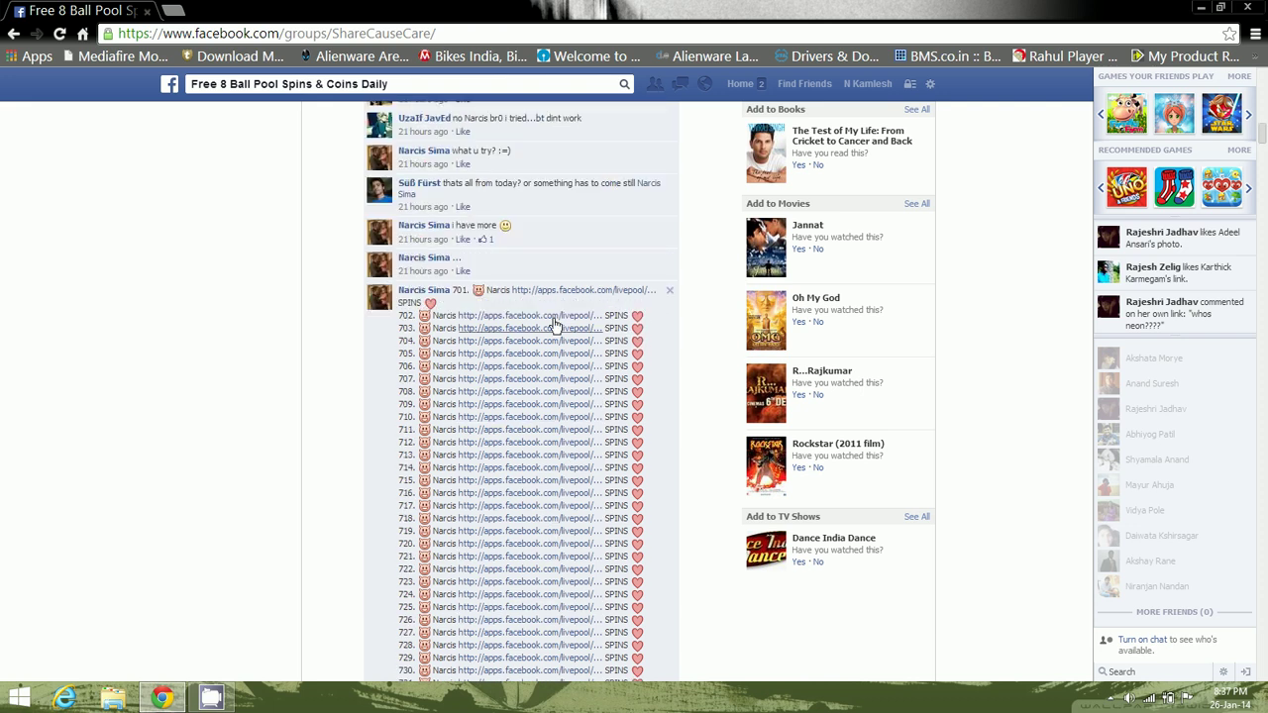
scroll(545, 353, down, 2)
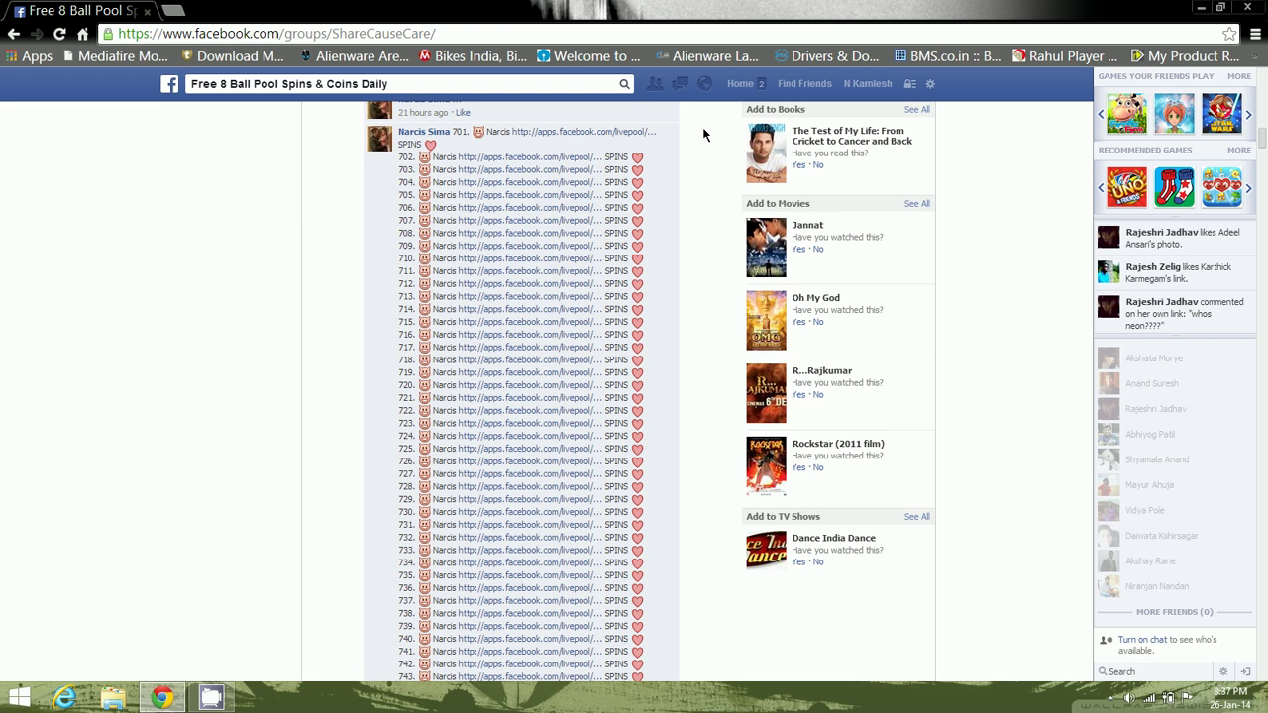
Step: Right-drag a Linkclump box over SPINS links 701–750 to open them all in new tabs
drag(703, 127, 522, 607)
scroll(504, 526, down, 2)
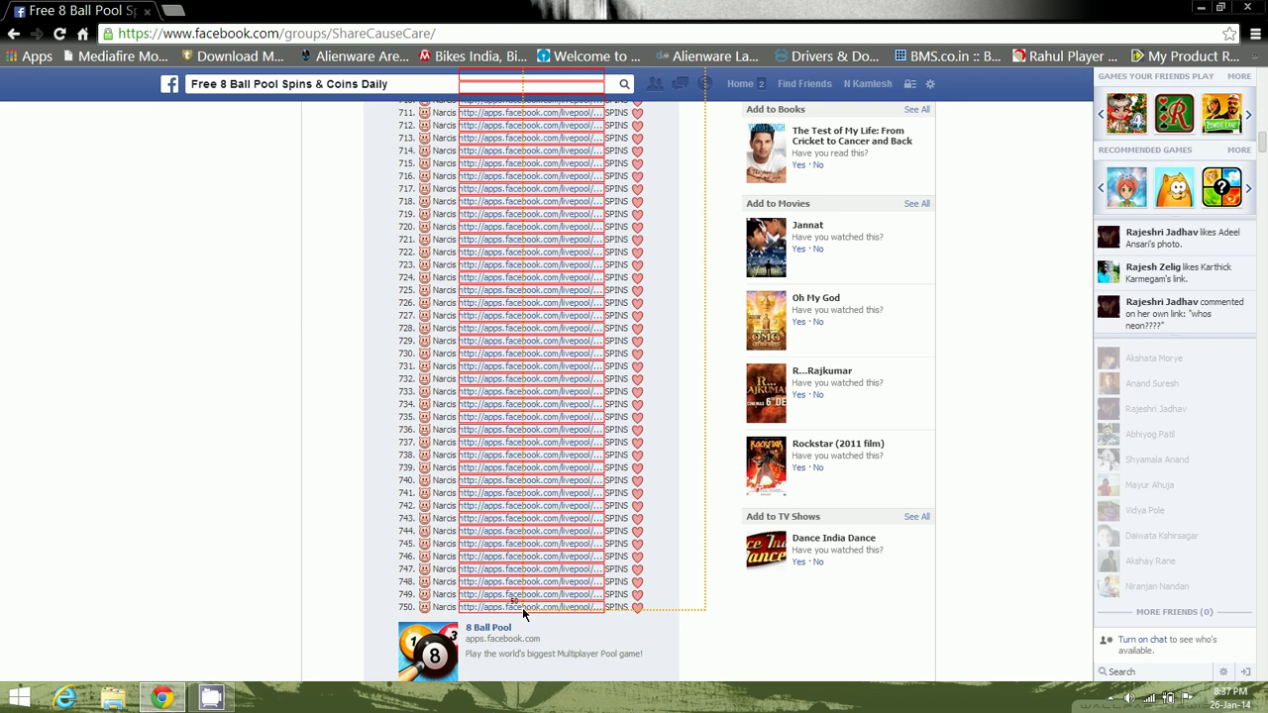
drag(522, 607, 524, 611)
drag(524, 612, 523, 609)
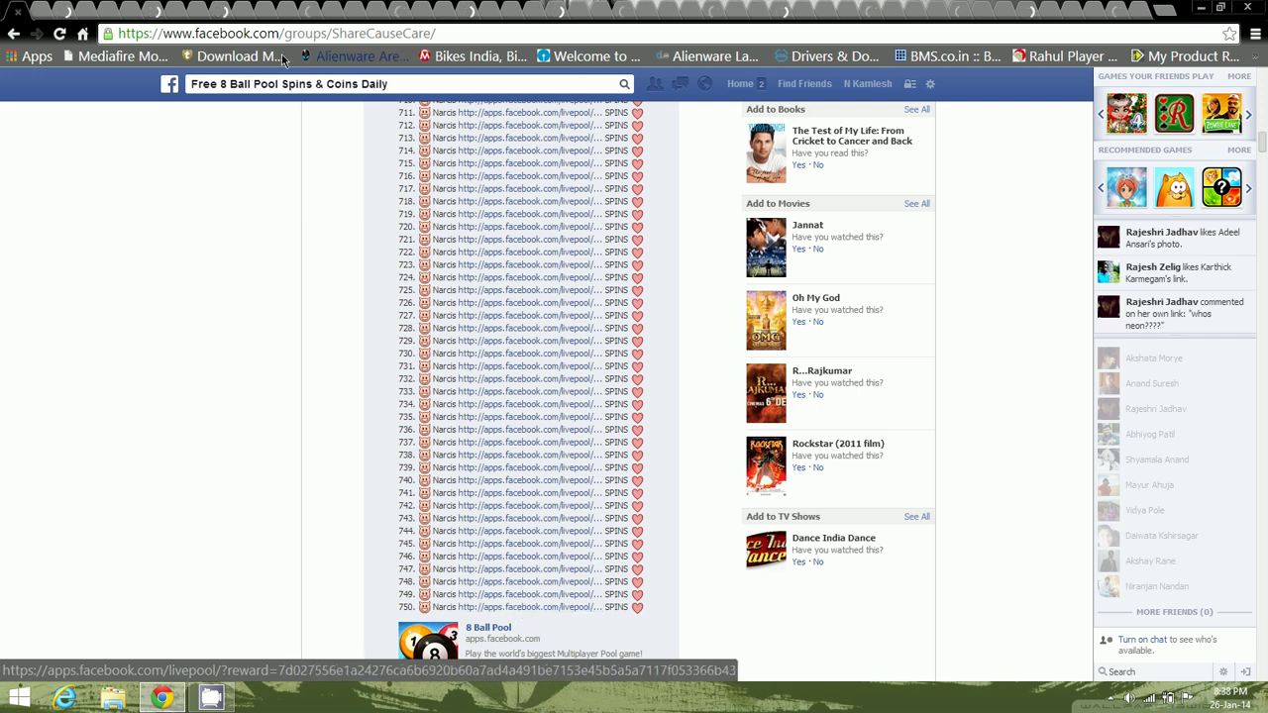
Step: Look through several of the new reward tabs, then return to the Facebook group tab
click(165, 12)
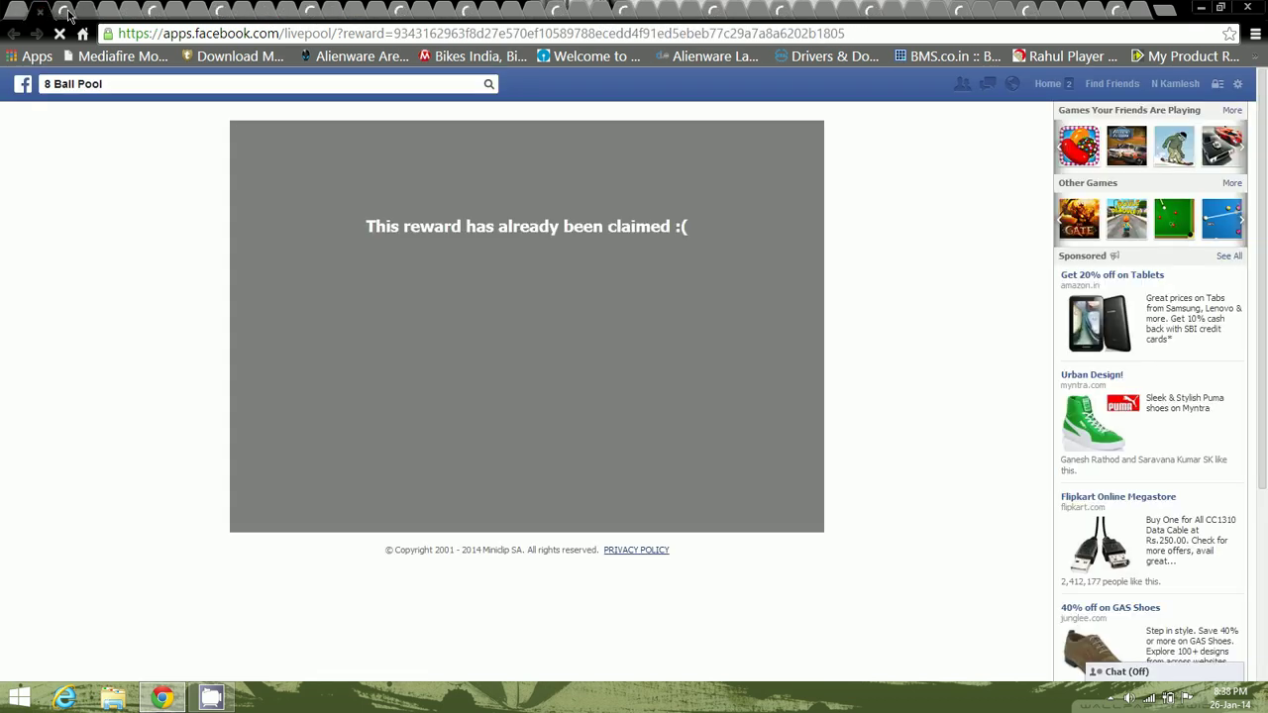
click(75, 12)
click(107, 12)
click(149, 14)
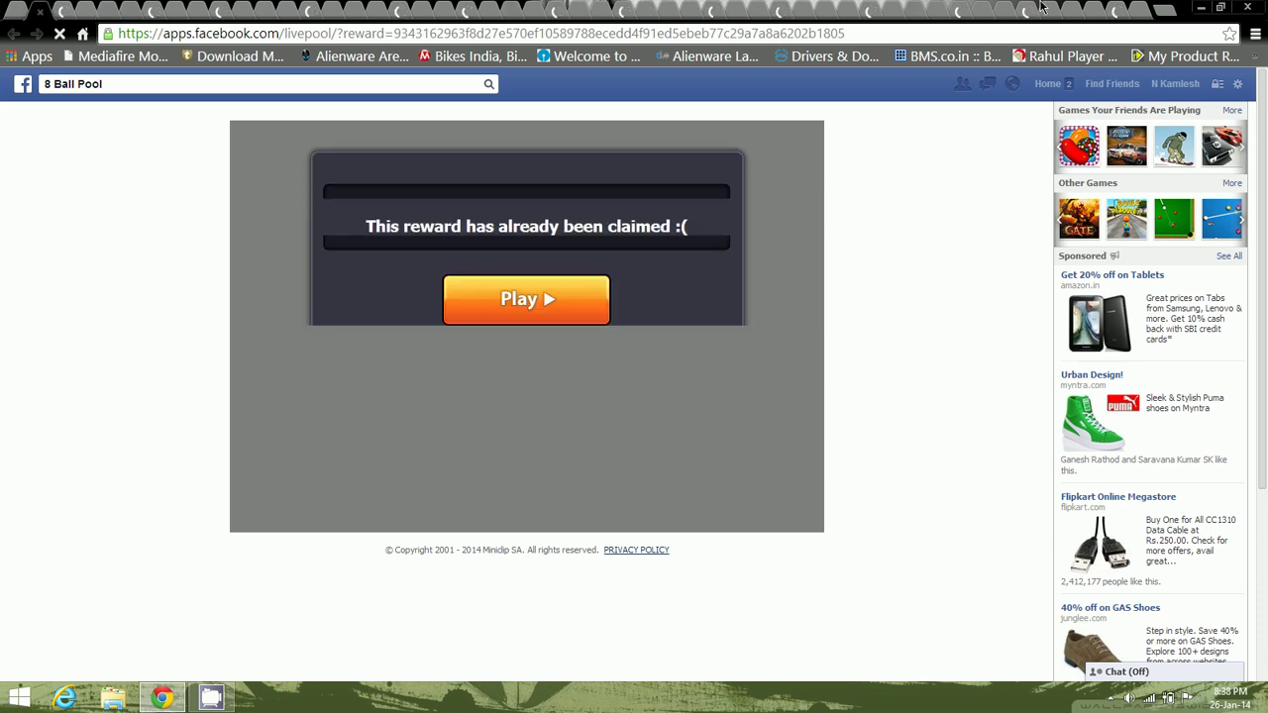
click(6, 16)
Step: Scroll to the 801 post and Linkclump-box links 801–850 to open them as tabs
scroll(701, 454, down, 8)
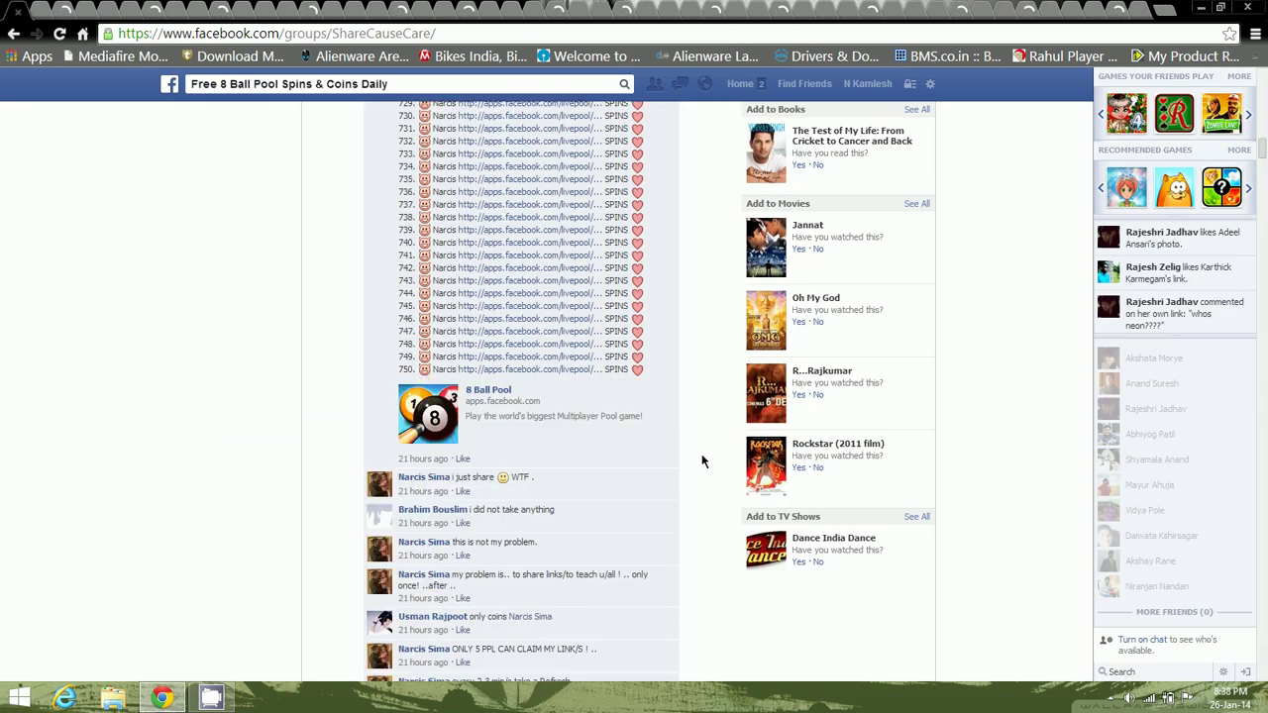
scroll(697, 418, down, 1)
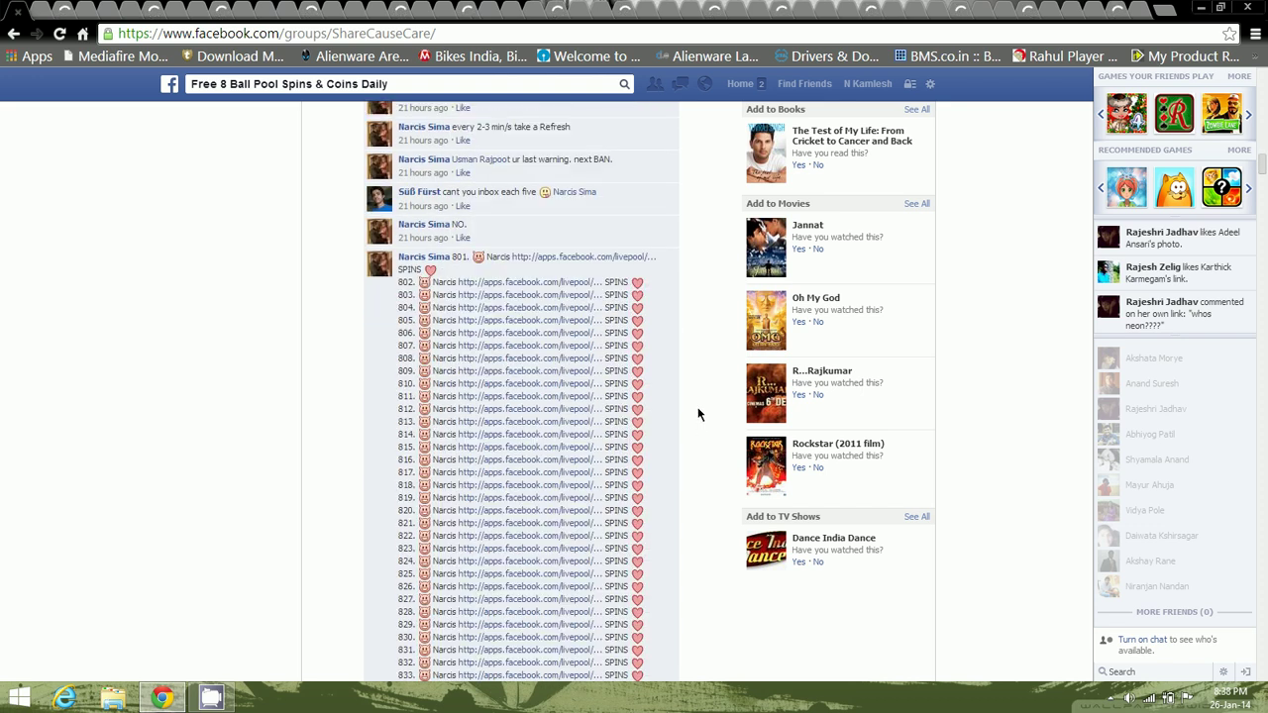
scroll(703, 258, down, 1)
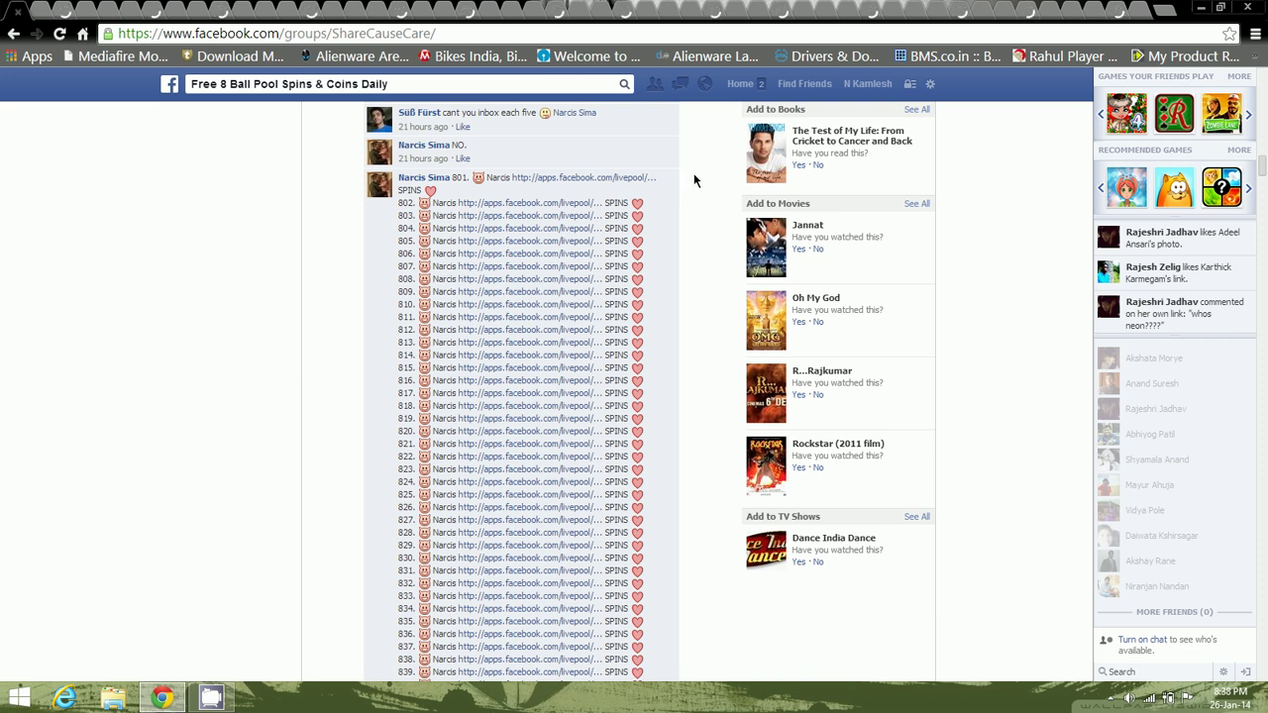
drag(690, 173, 504, 583)
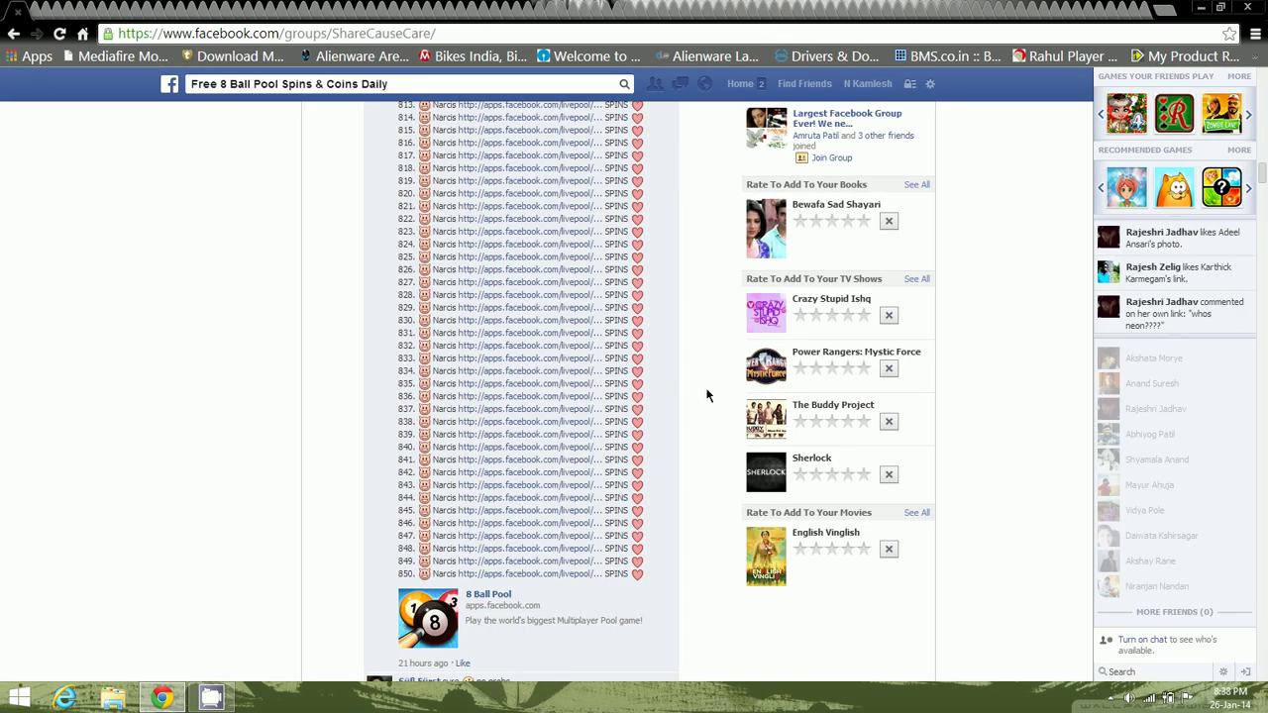
Step: Scroll back up to the top of the Facebook group page
scroll(707, 394, up, 4)
scroll(653, 344, up, 3)
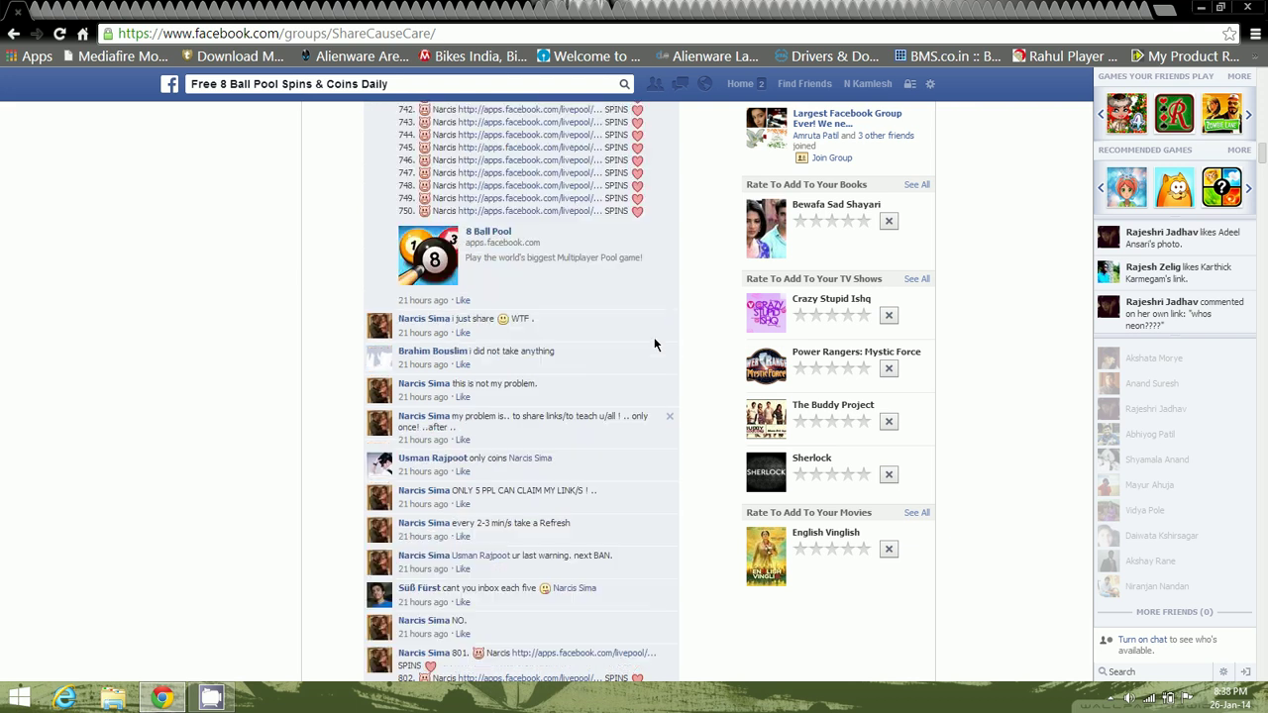
scroll(653, 344, up, 10)
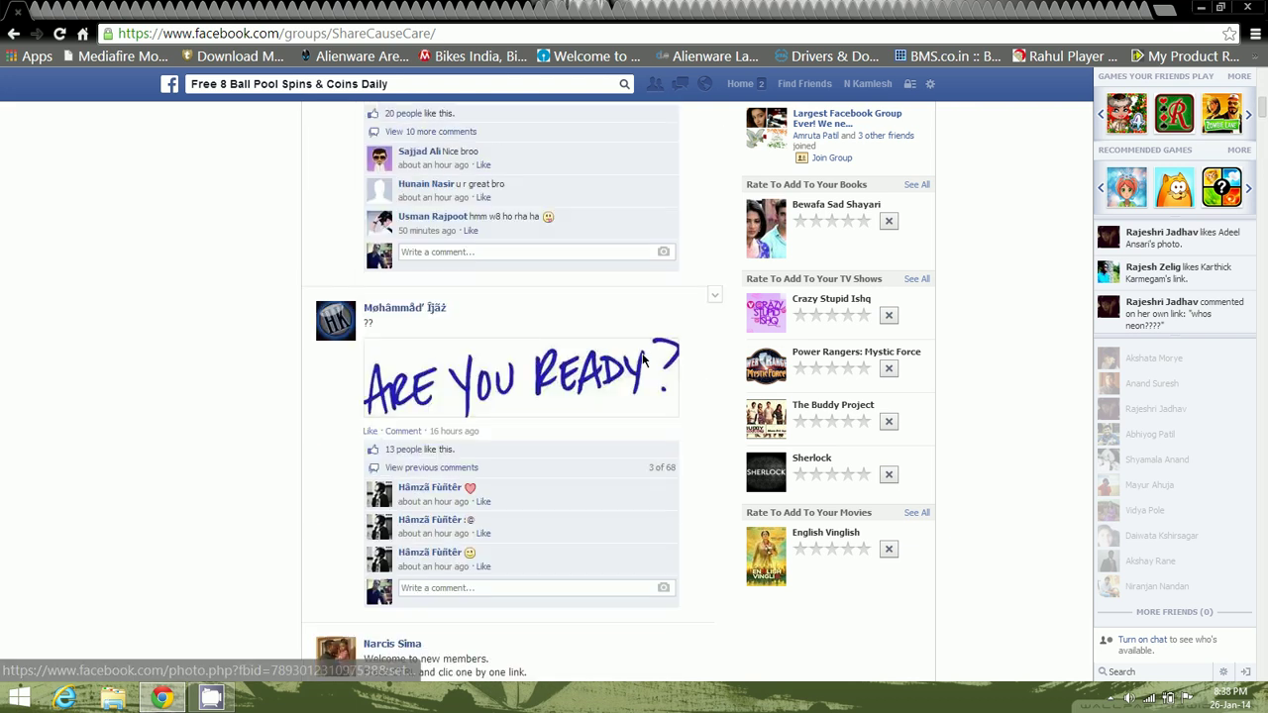
scroll(644, 359, up, 10)
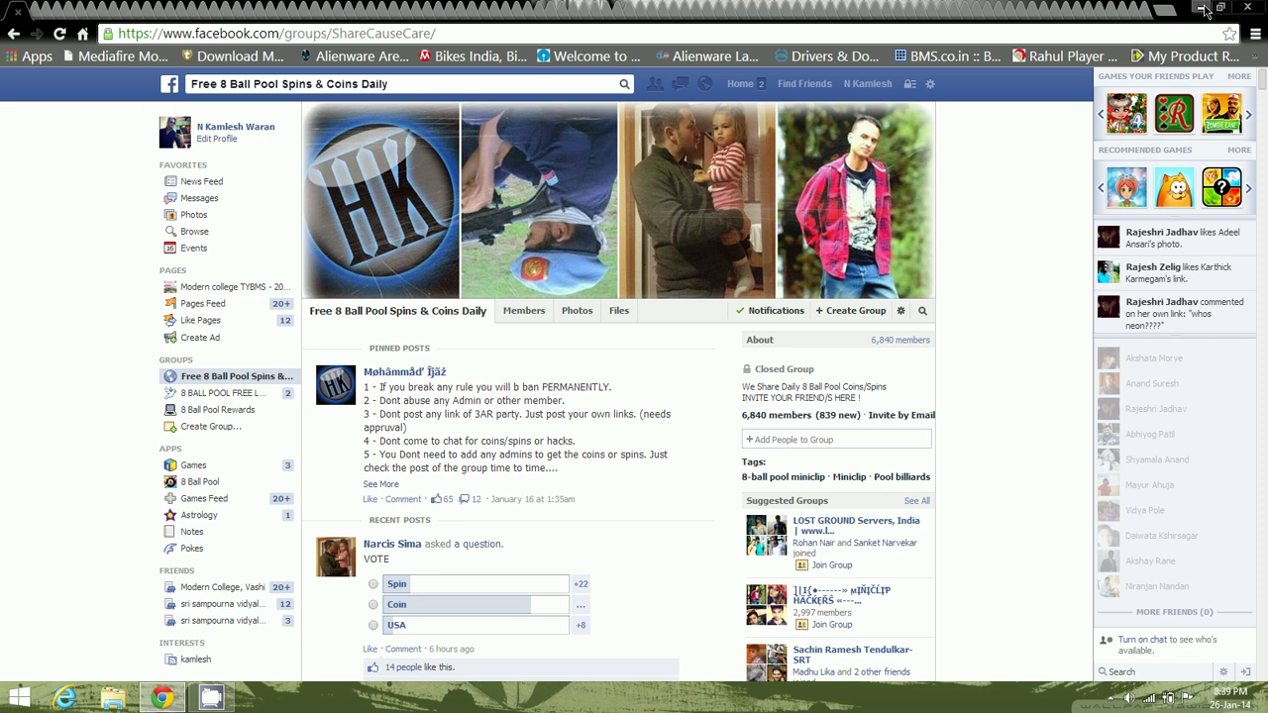
Step: Minimize Chrome and refresh the desktop
click(1204, 10)
right_click(599, 280)
click(615, 329)
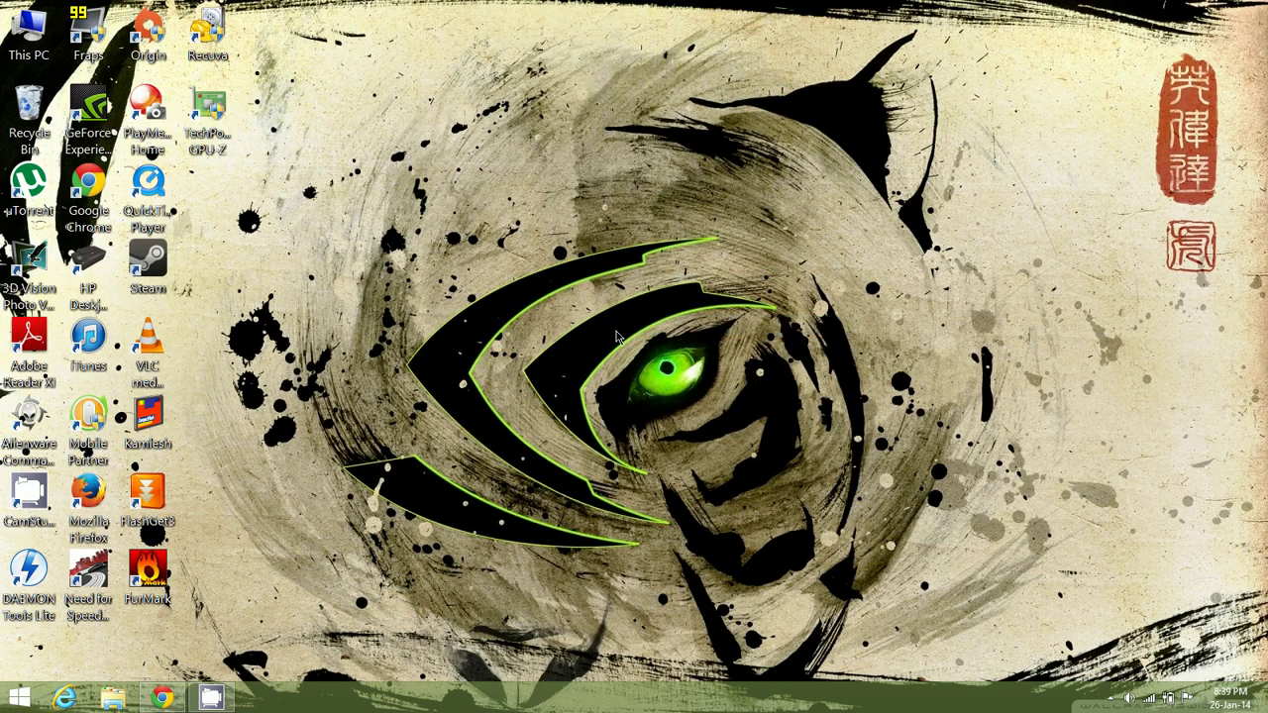